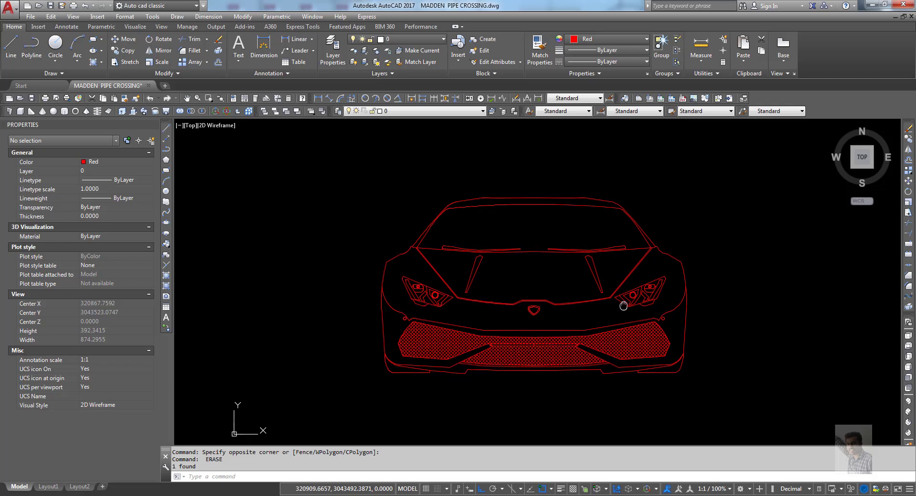
- Window-select and erase the old red Lamborghini trace so the drawing is empty
click(317, 170)
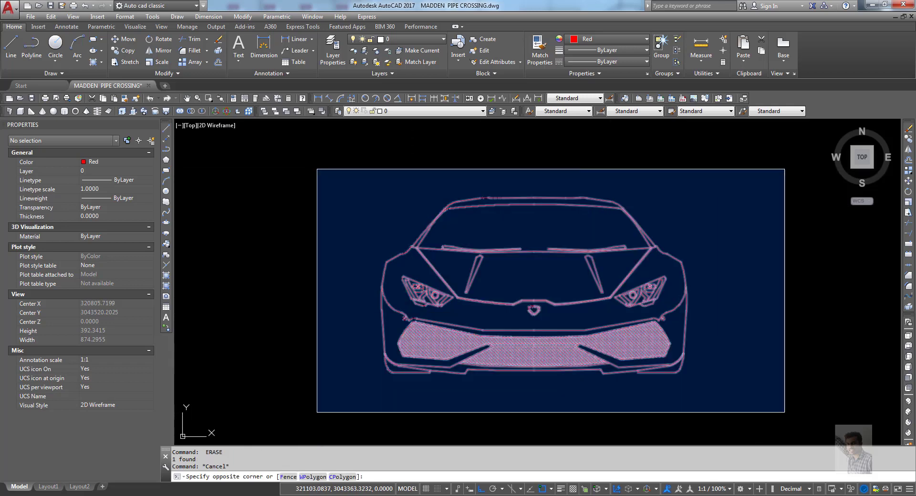
click(784, 412)
key(Escape)
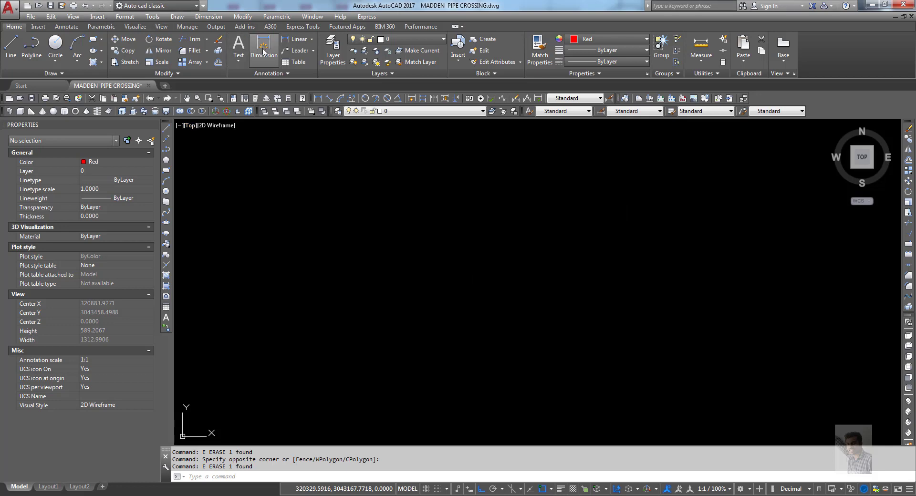
click(98, 17)
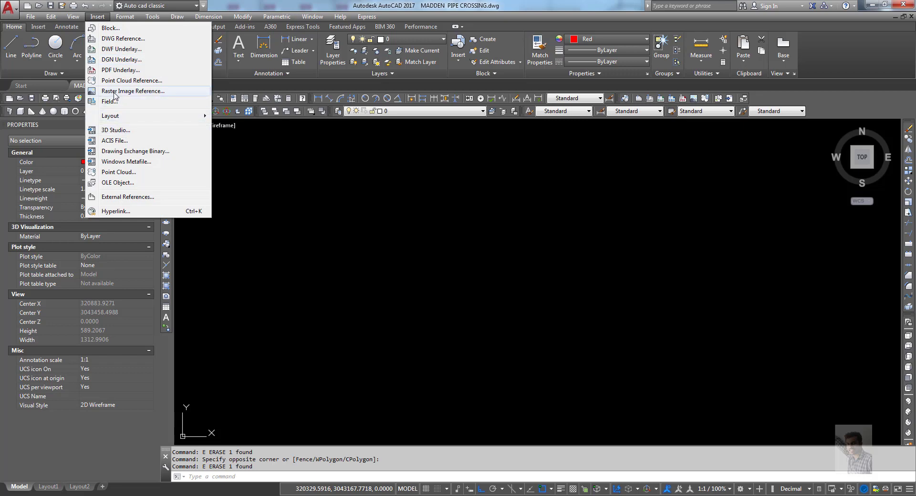
- Attach the lamborghini-front-view PNG from My Pictures as a raster image reference
click(114, 91)
click(420, 141)
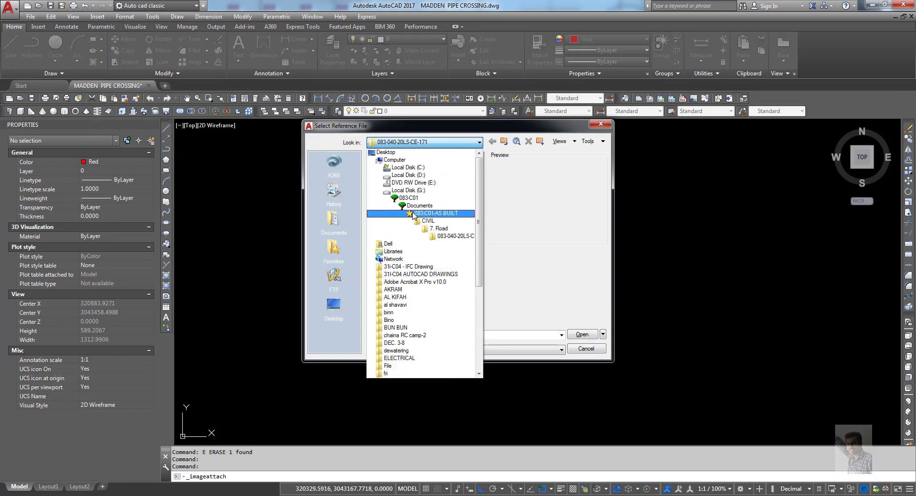
click(398, 244)
double_click(408, 239)
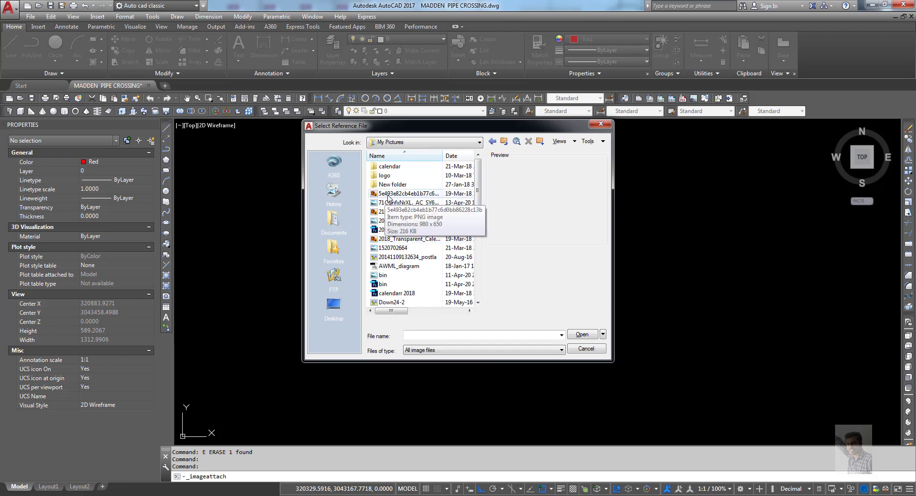
click(401, 213)
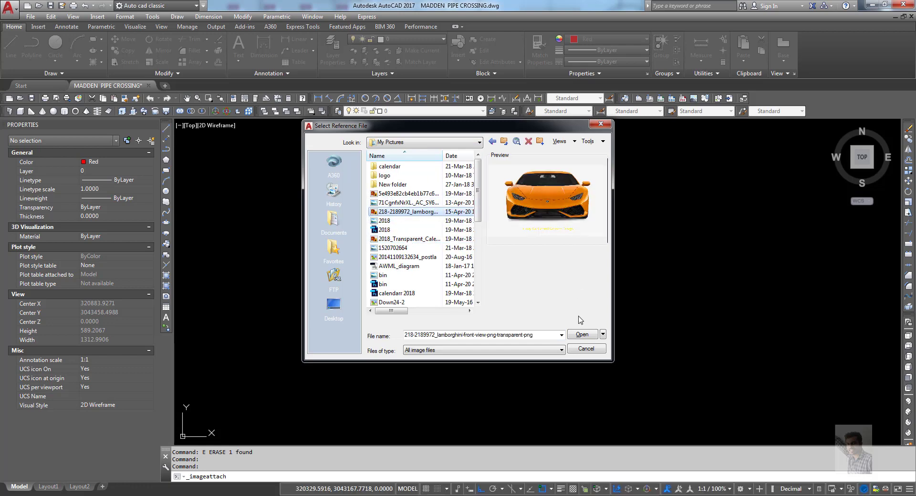
click(582, 335)
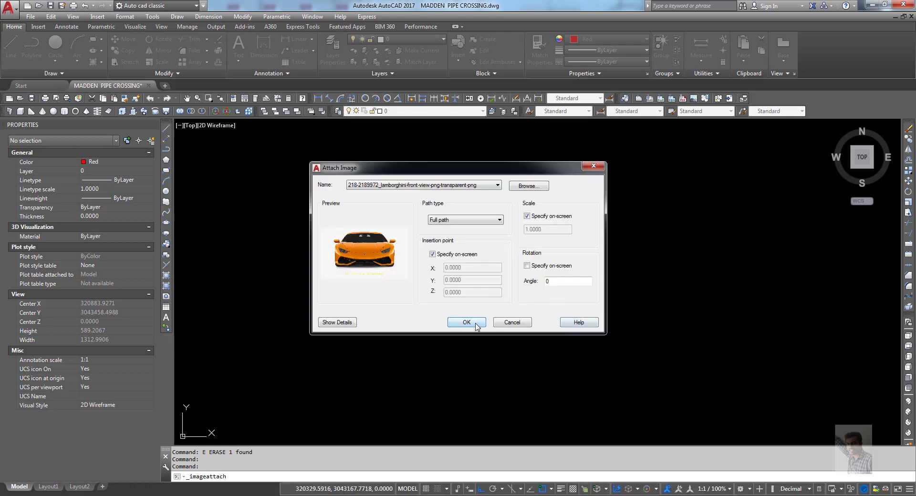
click(472, 323)
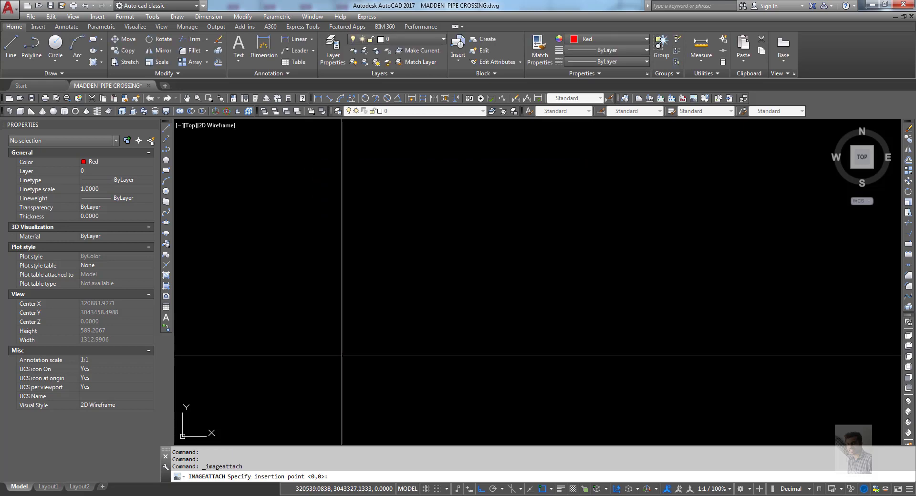
- Place the Lamborghini image in the drawing, setting its insertion point and scale
click(640, 183)
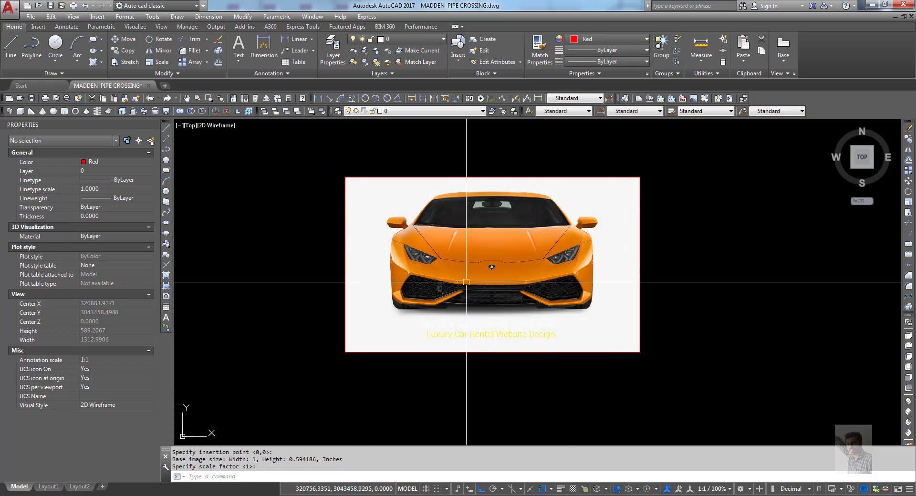
scroll(465, 320, up, 2)
scroll(450, 370, down, 2)
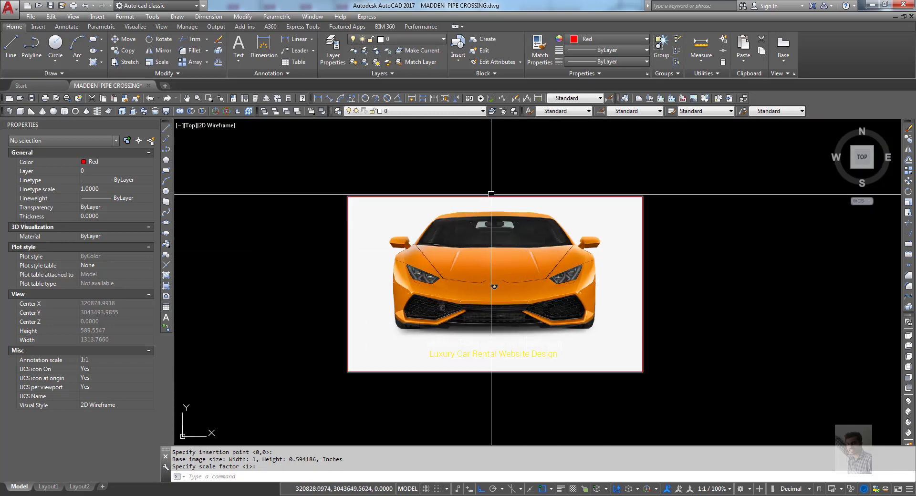
- Start a polyline with PL and zoom in on the badge
text(pl)
key(Return)
scroll(532, 292, up, 1)
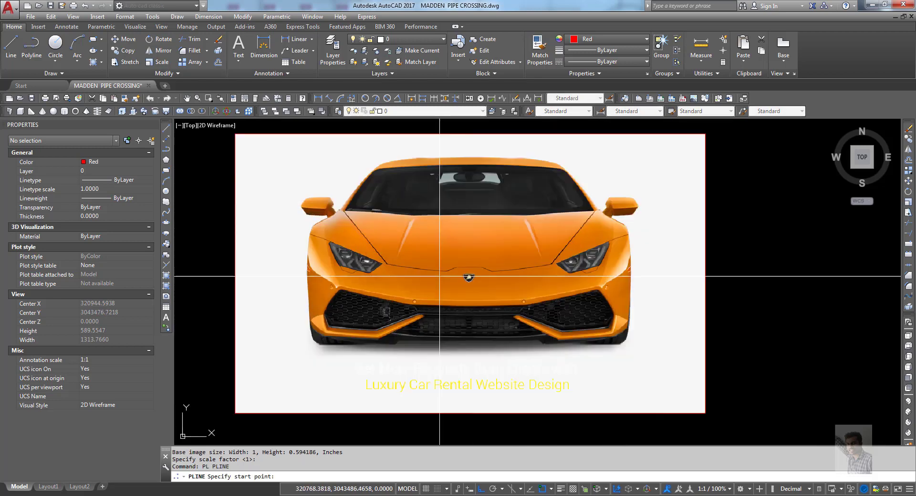
scroll(509, 278, up, 5)
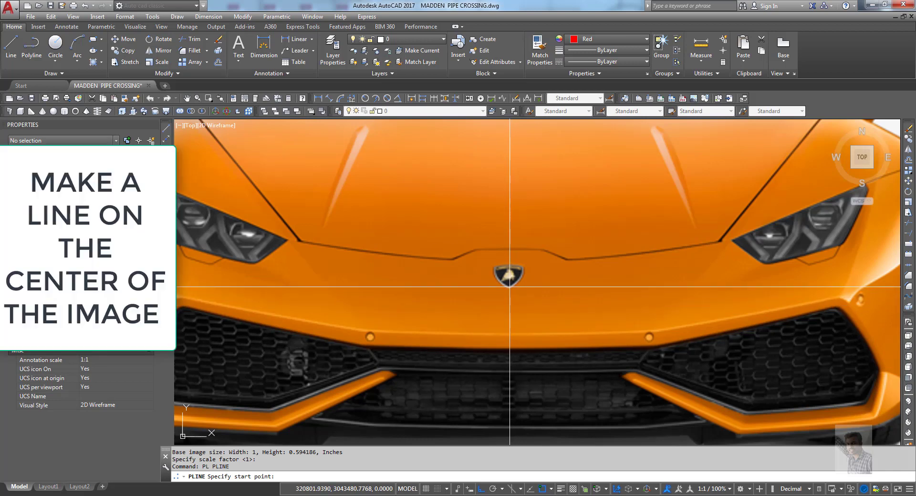
scroll(513, 318, down, 6)
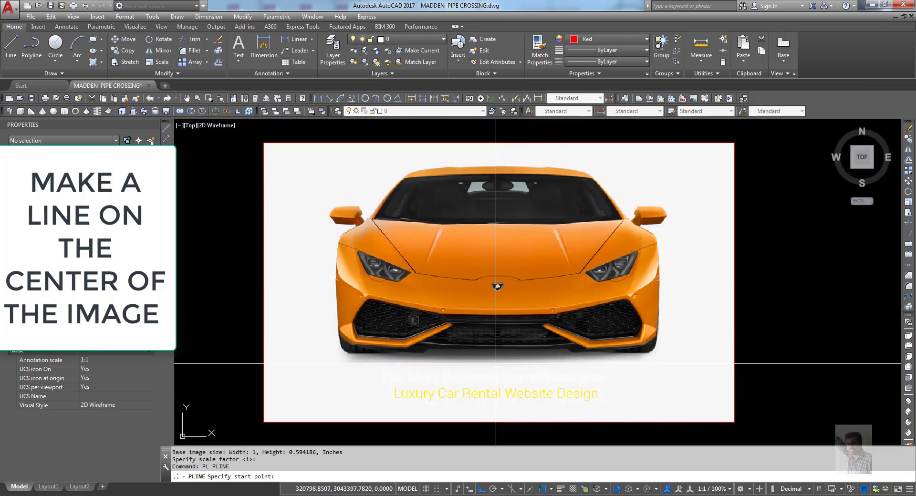
scroll(496, 273, up, 5)
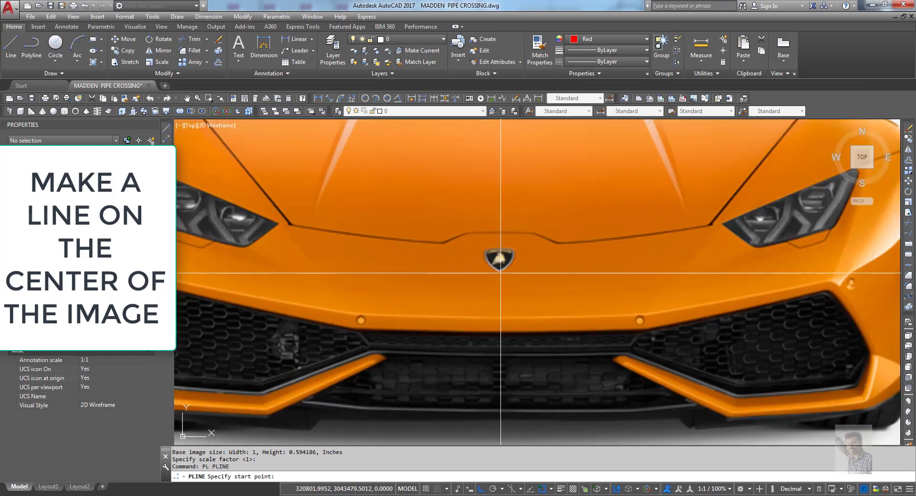
- Draw a vertical red centre line from above the roof to below the car through the badge
click(499, 270)
scroll(515, 301, down, 5)
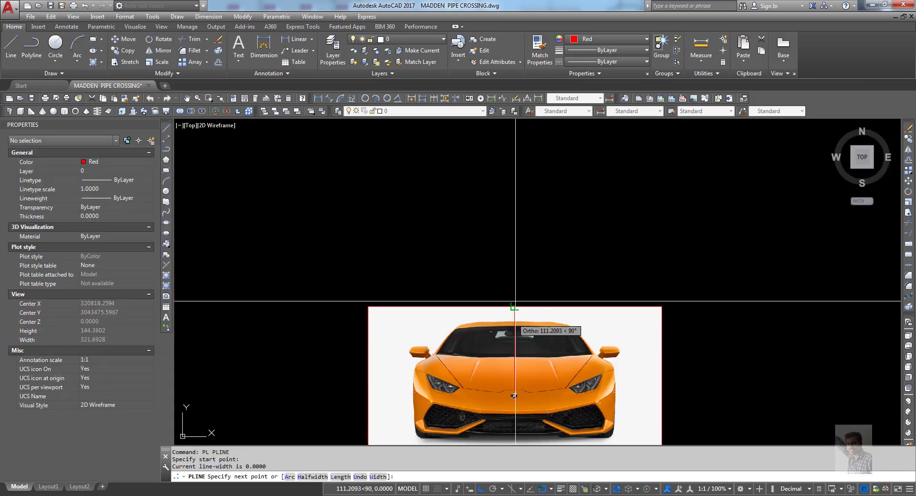
click(526, 201)
key(Escape)
click(514, 266)
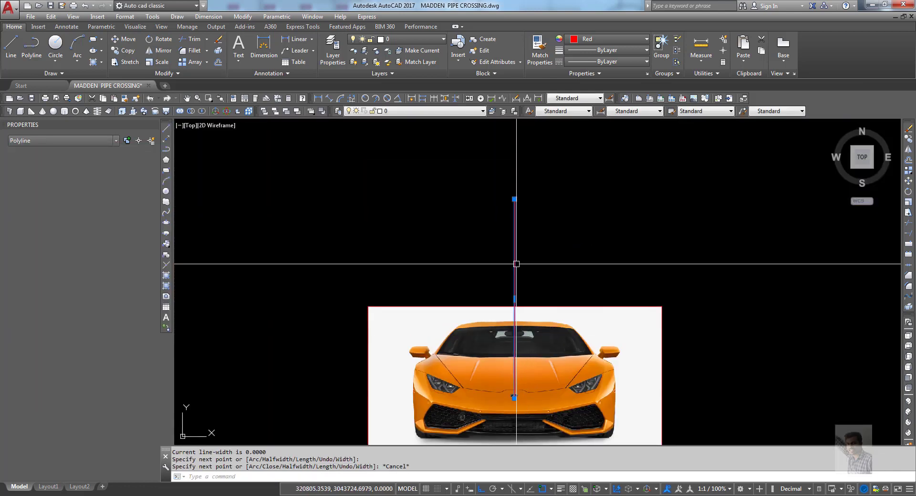
click(514, 398)
mouse_move(514, 398)
middle_down()
mouse_move(499, 261)
mouse_move(506, 309)
middle_up()
key(Escape)
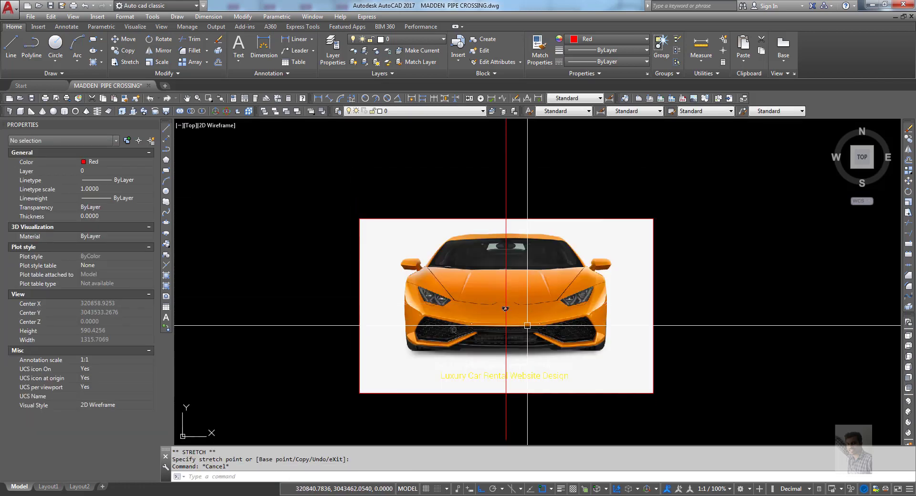
- Pan and zoom in on the car front to check the red centre line
middle_drag(531, 393, 525, 344)
middle_drag(514, 310, 514, 444)
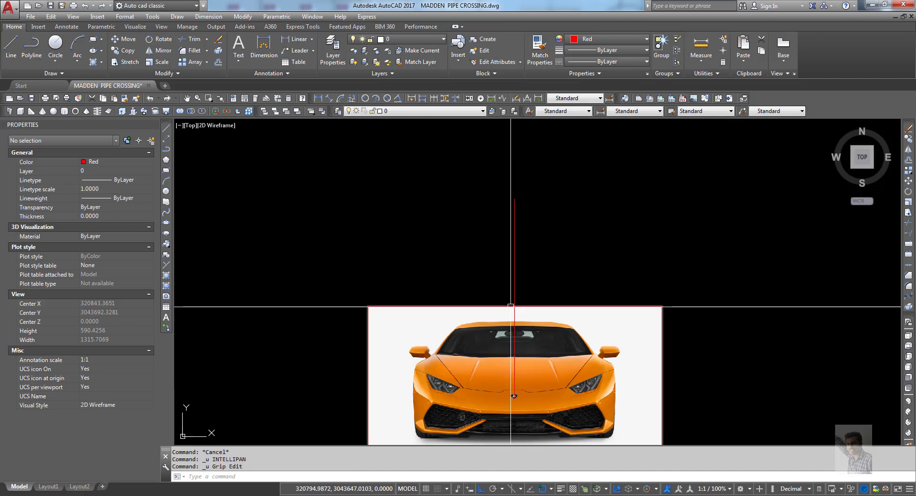
scroll(500, 288, up, 4)
click(492, 315)
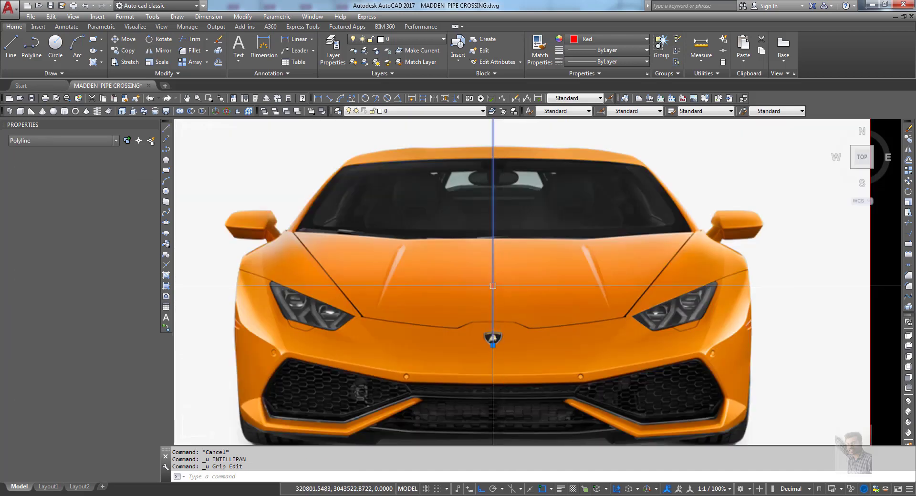
scroll(492, 344, down, 4)
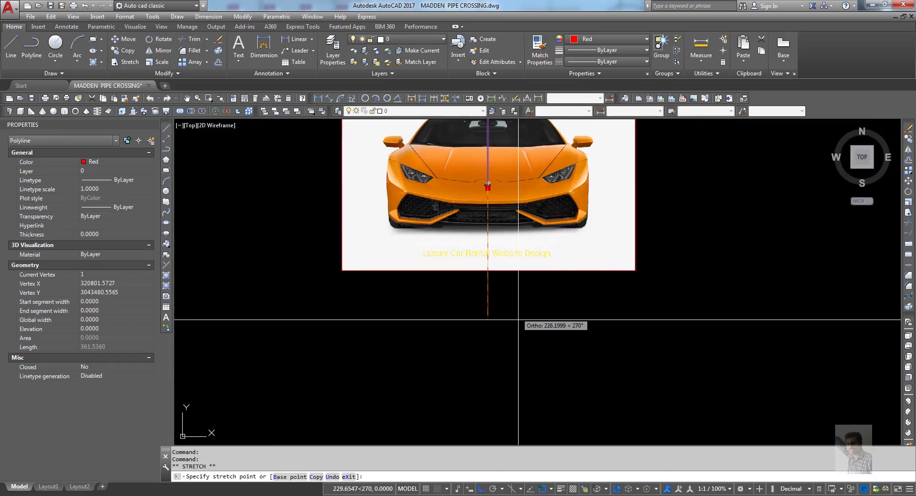
key(Escape)
scroll(512, 259, up, 3)
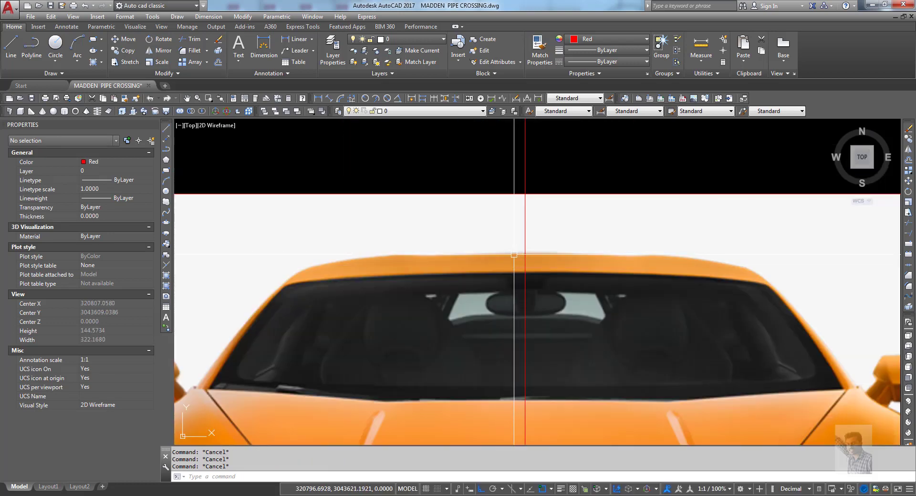
- With Ortho off, arc a polyline from the centre line along the roof to the windshield corner
text(Pl)
key(Return)
click(525, 251)
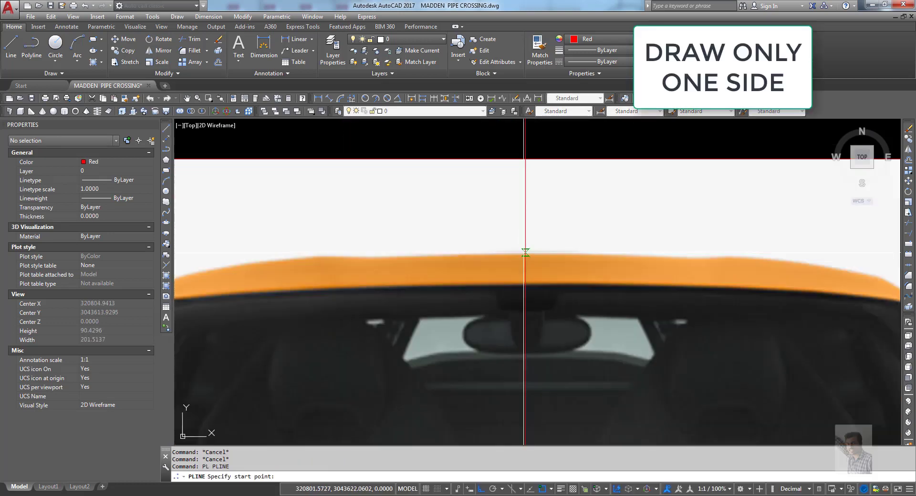
scroll(525, 252, up, 4)
key(F8)
text(A)
key(Return)
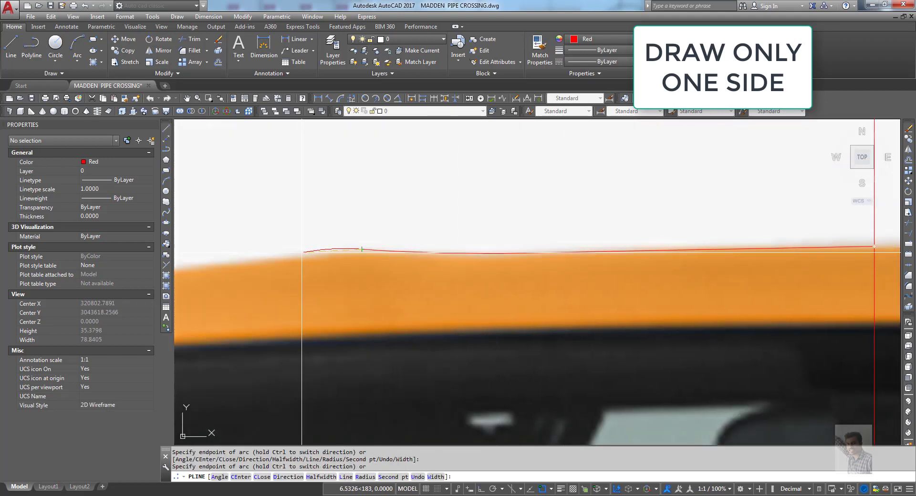
scroll(301, 252, down, 1)
scroll(336, 259, down, 1)
scroll(418, 266, down, 1)
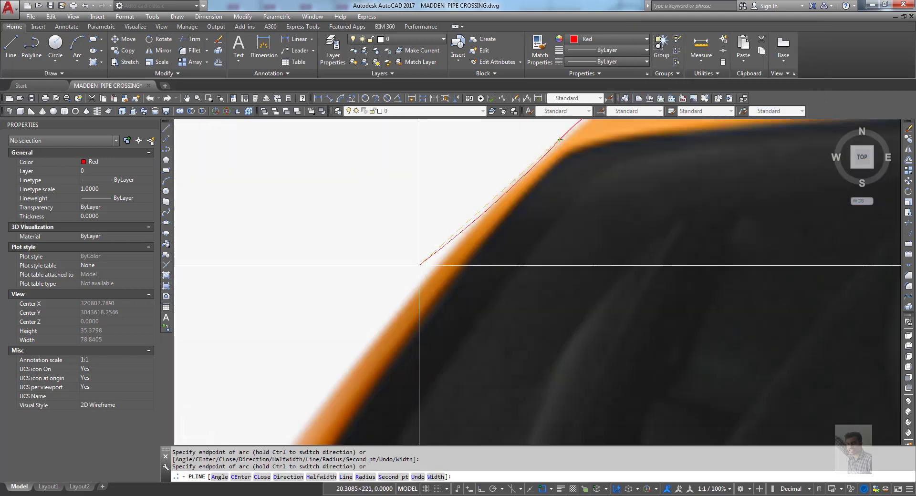
scroll(418, 265, down, 2)
click(405, 242)
scroll(454, 253, up, 3)
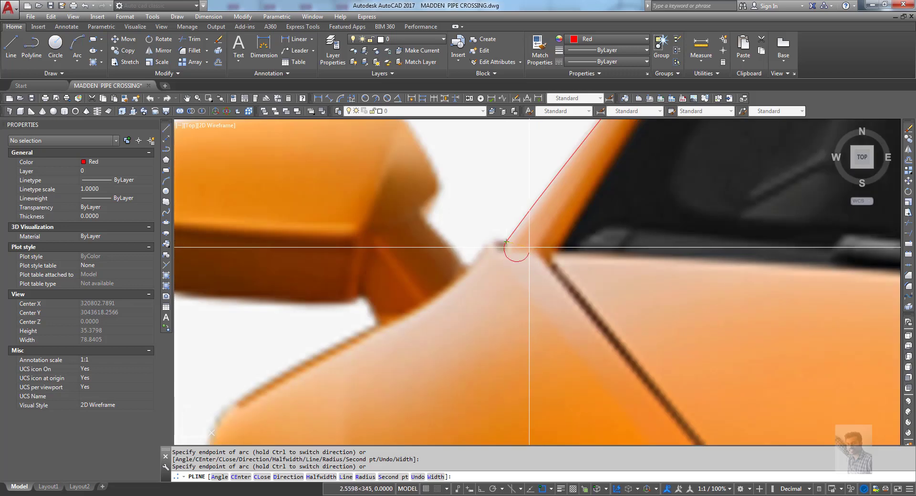
- Continue the trace with line and arc segments along the windshield pillar
text(L)
key(Return)
click(466, 265)
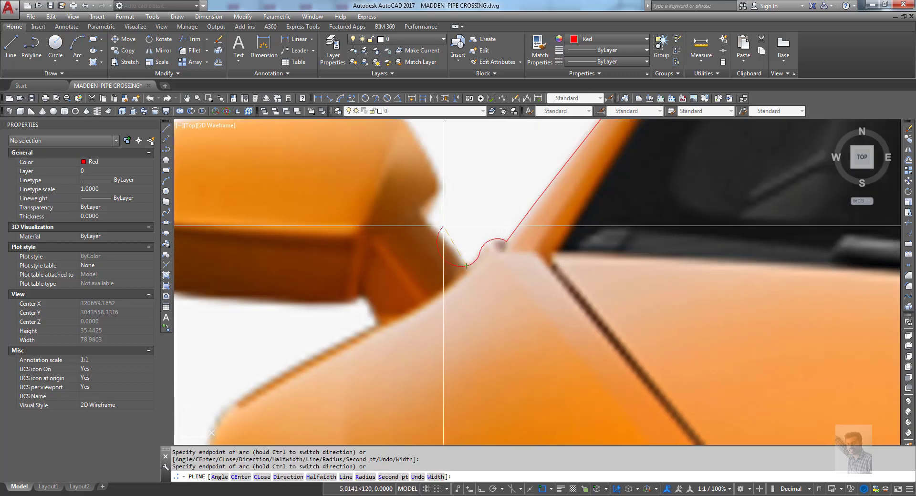
text(L)
key(Return)
click(534, 250)
scroll(441, 297, down, 3)
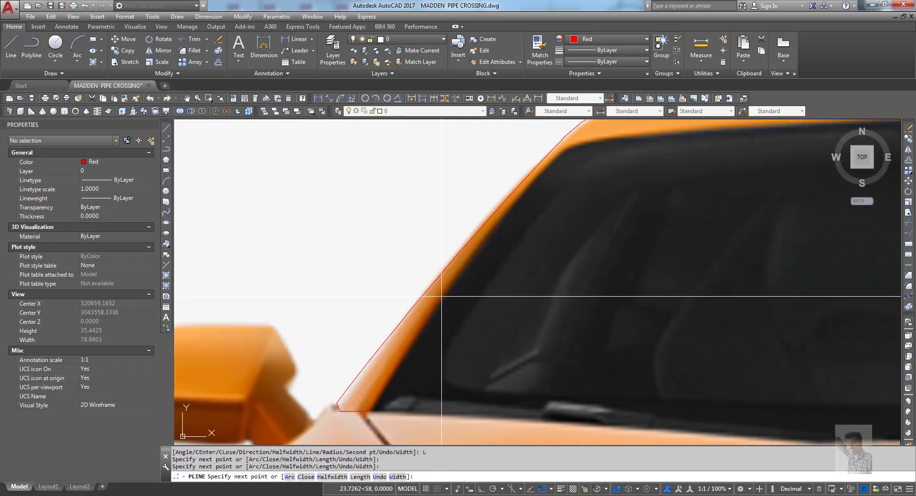
text(a)
key(Return)
middle_drag(449, 284, 403, 262)
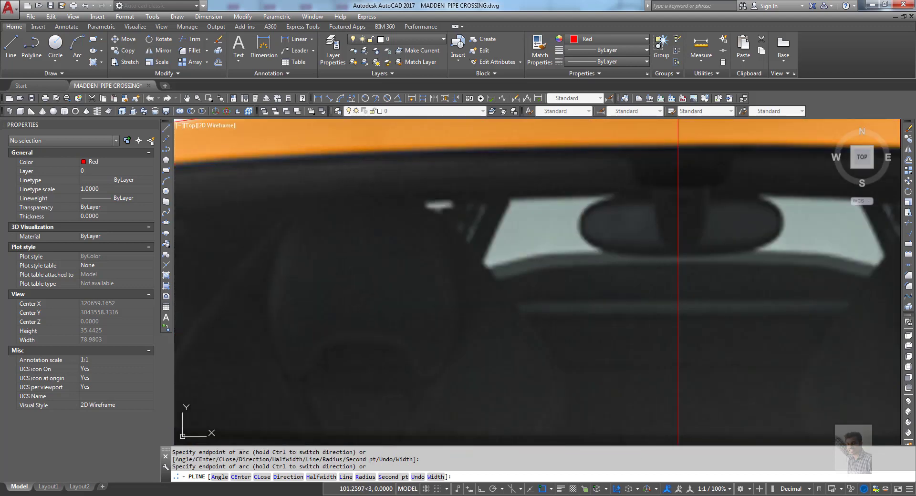
key(Escape)
- Trace the hood edge with a new polyline from the pillar base to the centre line
key(Return)
click(383, 249)
scroll(497, 333, down, 5)
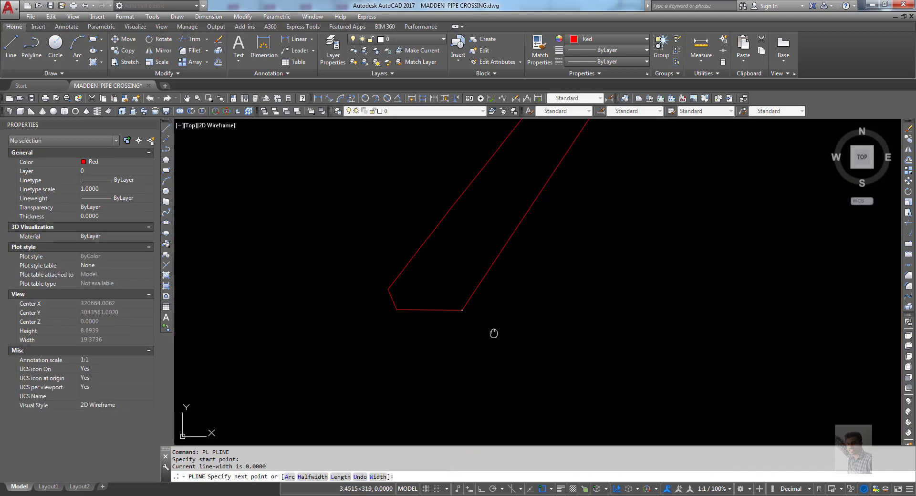
scroll(333, 235, up, 5)
click(425, 241)
scroll(425, 241, up, 2)
click(538, 198)
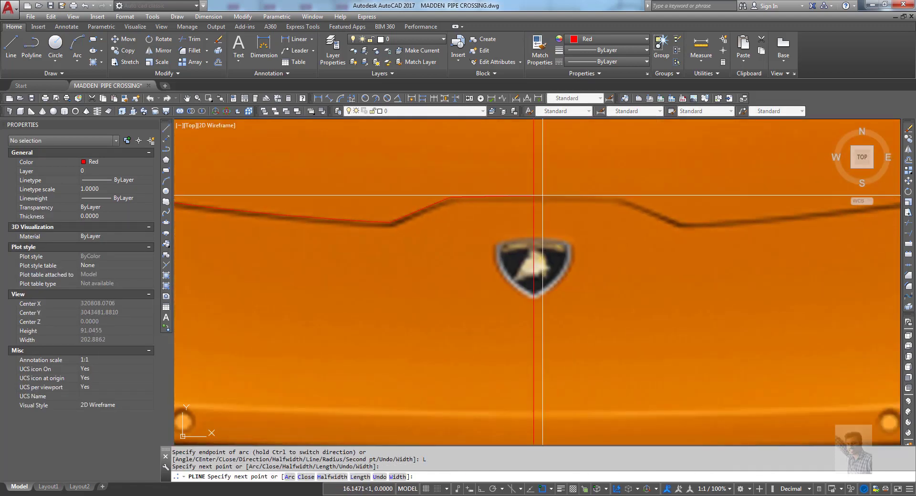
key(Return)
text(dli)
key(Return)
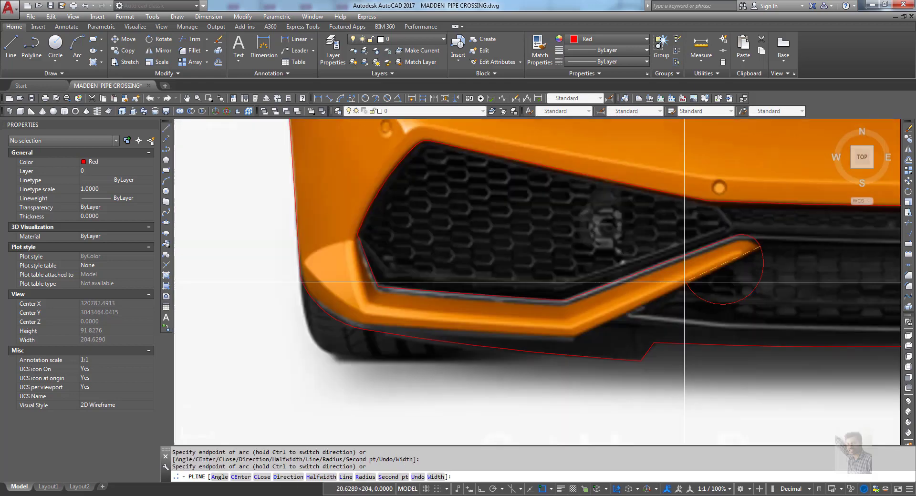
- Complete the red polyline traces of the left headlights, grille opening and bumper
key(Escape)
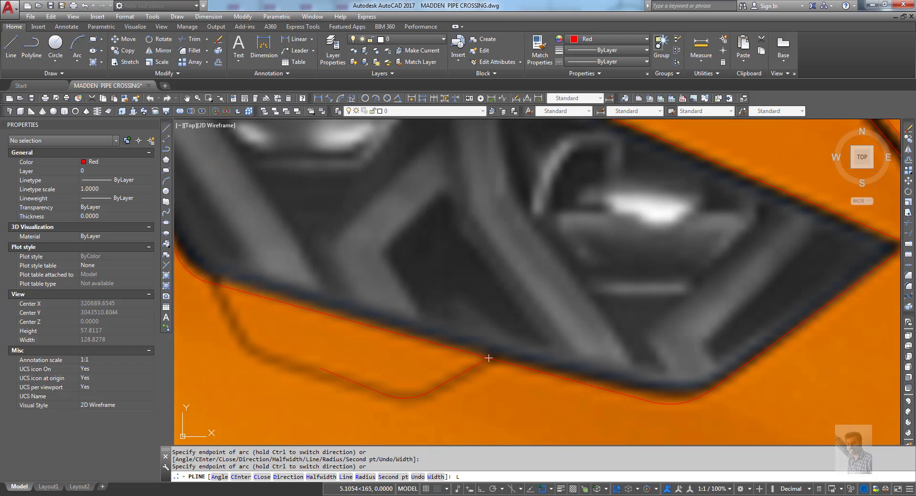
key(Return)
key(Escape)
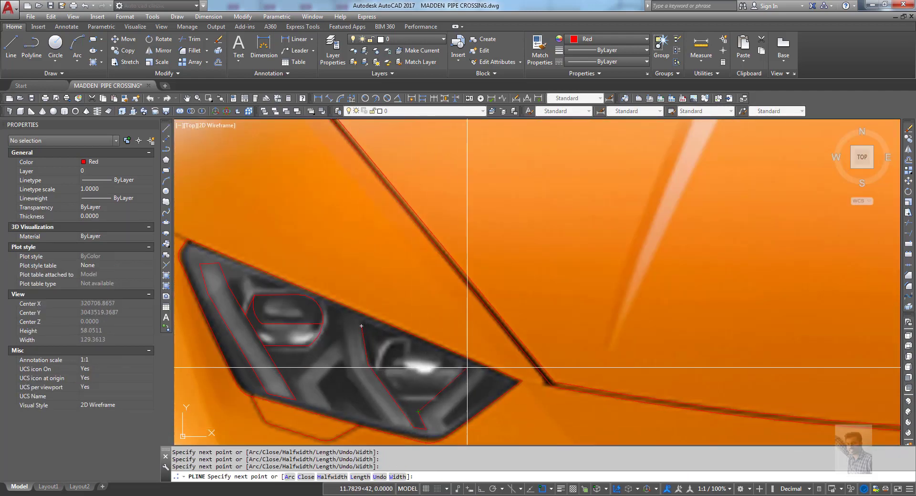
scroll(314, 367, up, 4)
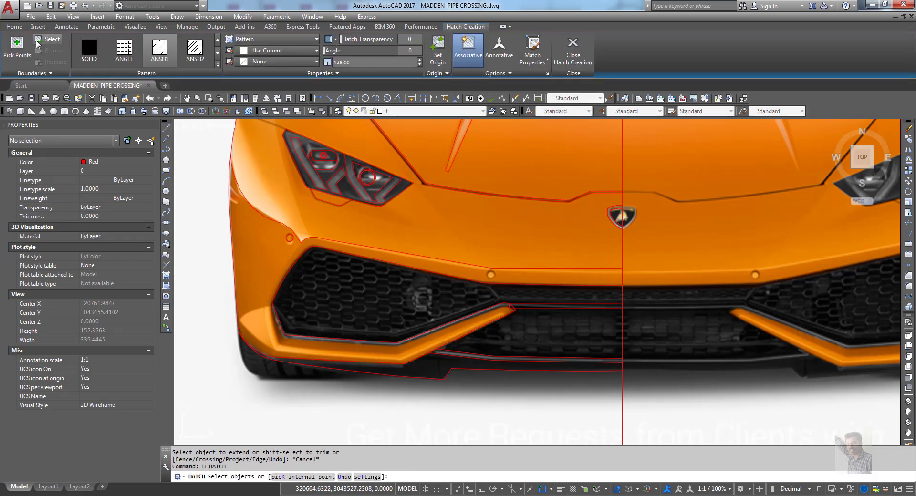
- Fill the left grille opening with a red ANGLE hatch at 45°
click(364, 282)
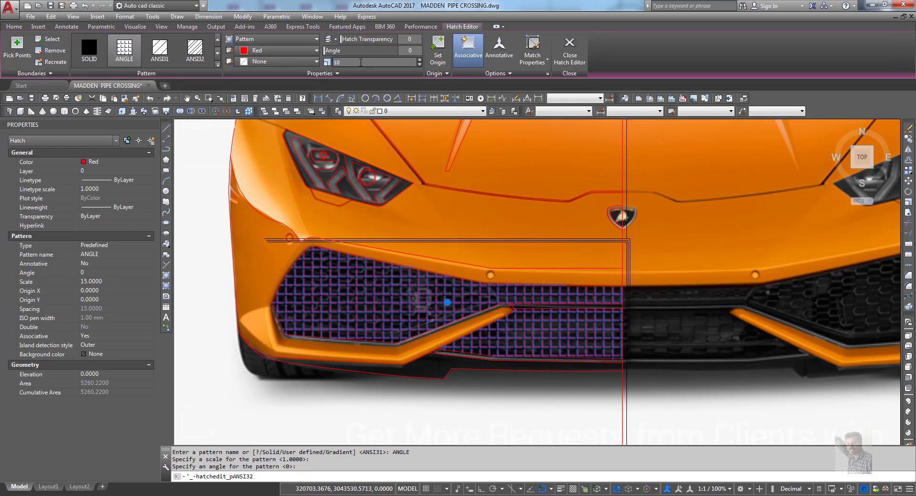
key(Return)
key(Escape)
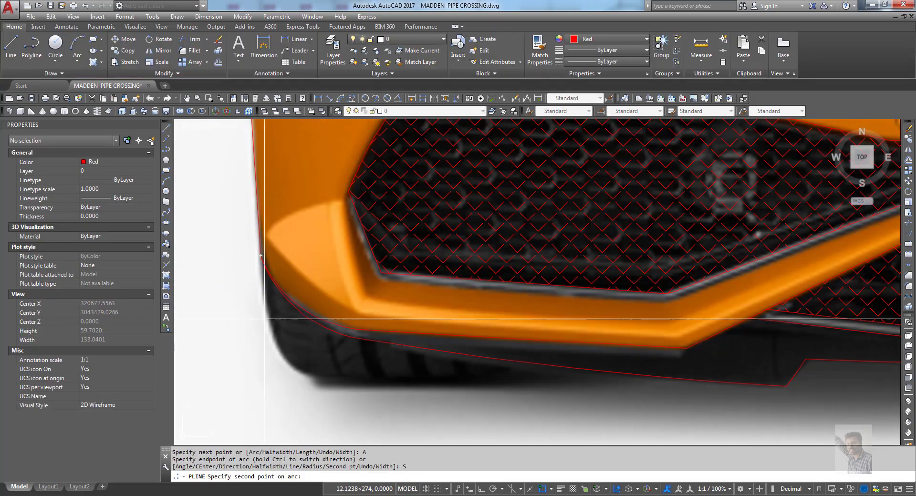
- Trace the windshield's lower edge in red from the bumper corner along the window
click(282, 359)
text(L)
key(Return)
key(F8)
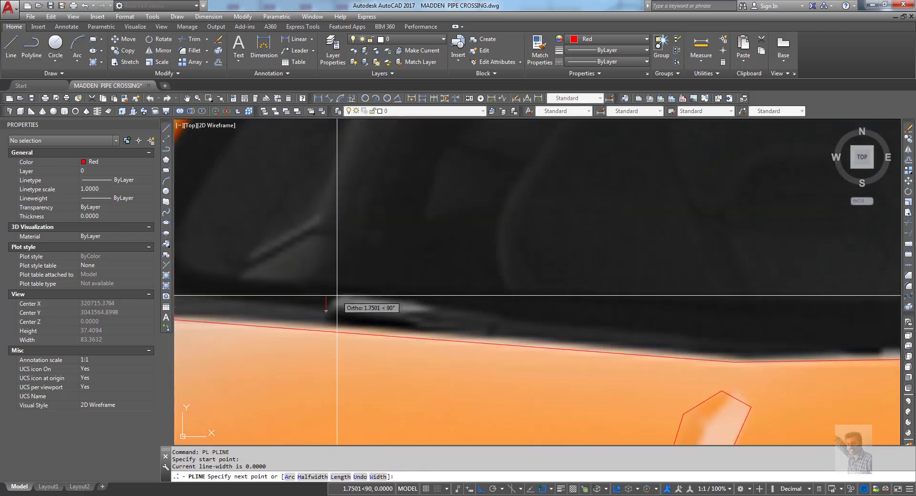
click(329, 308)
click(445, 312)
scroll(524, 305, down, 2)
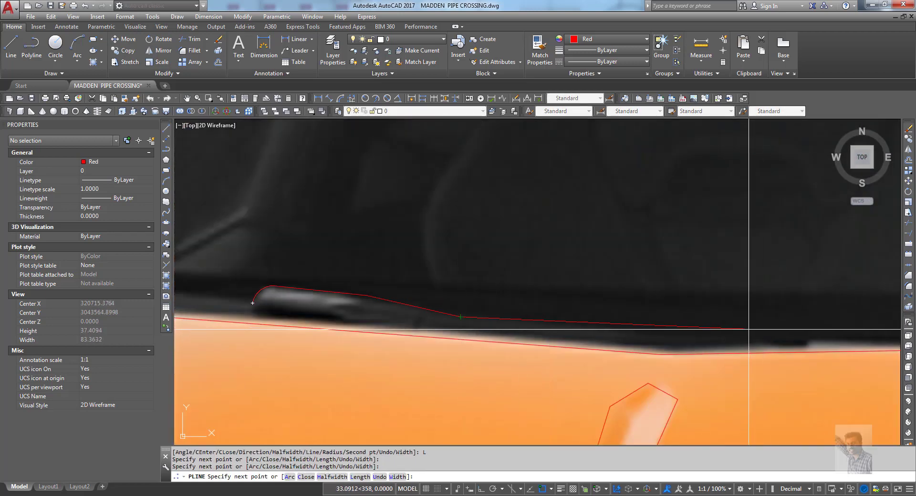
scroll(650, 326, down, 2)
scroll(650, 326, up, 3)
scroll(670, 317, down, 3)
scroll(582, 317, up, 3)
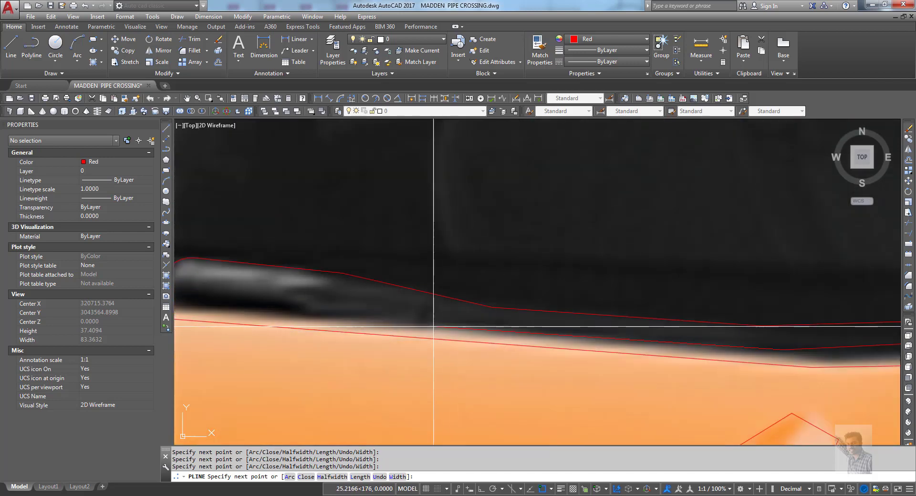
text(a)
key(Return)
key(Escape)
key(Escape)
scroll(524, 353, down, 10)
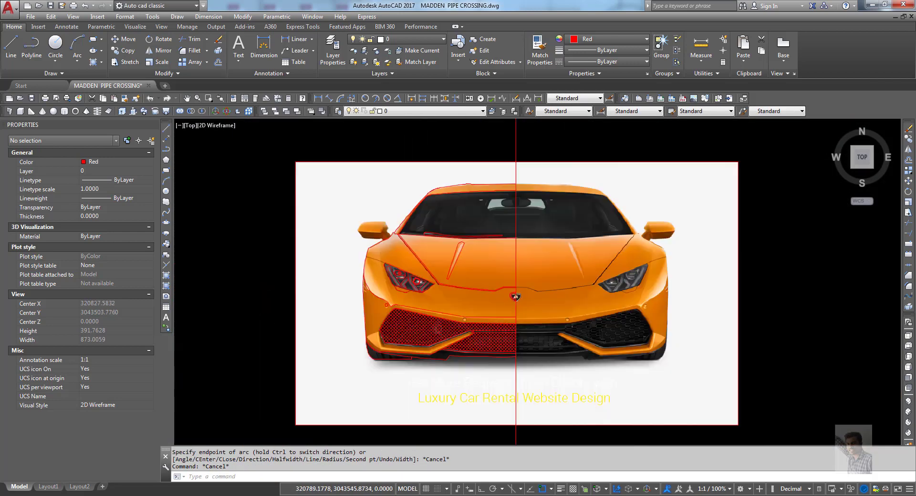
- Window-select all the traced left-half outlines
middle_drag(451, 291, 423, 295)
scroll(423, 295, down, 5)
key(Escape)
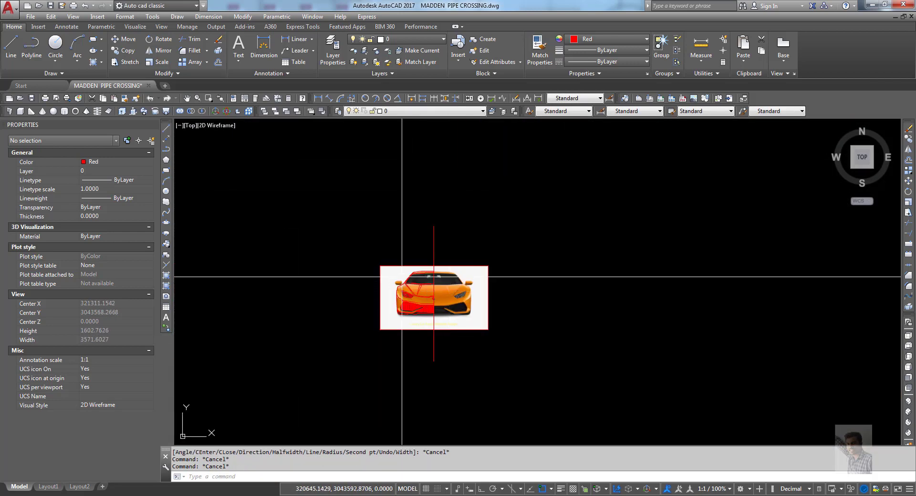
key(Escape)
scroll(335, 249, up, 4)
click(351, 231)
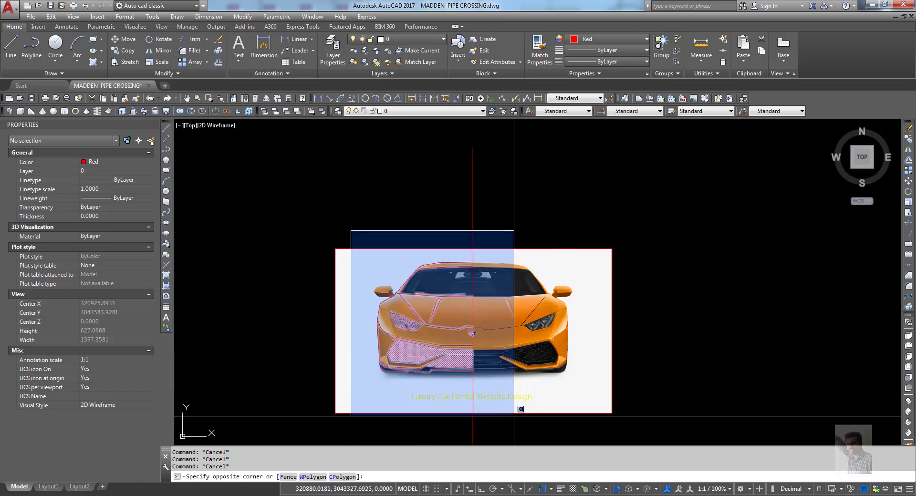
click(503, 392)
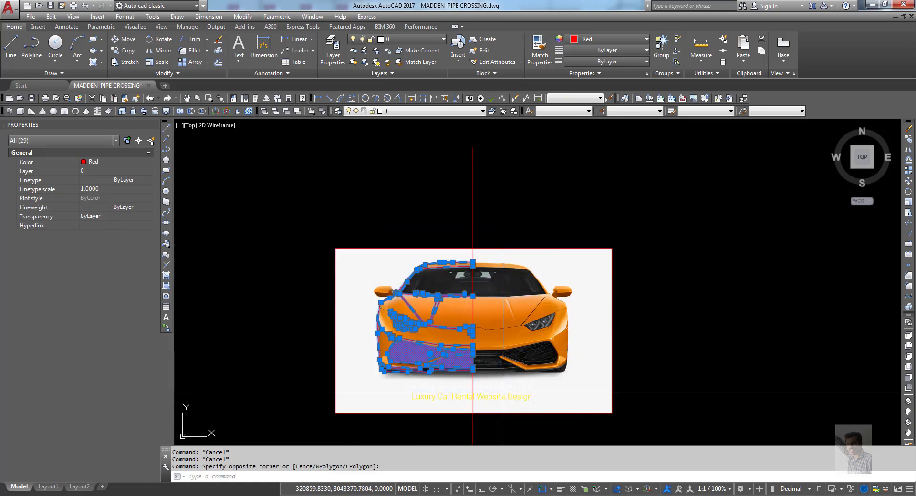
- Mirror the left half across the vertical centre line with MI, keeping the source objects
text(mi)
key(Return)
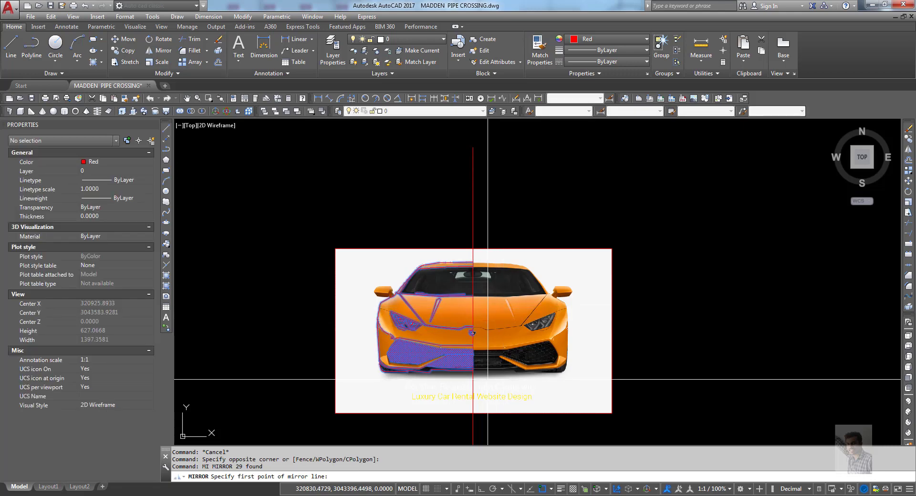
middle_drag(469, 290, 453, 240)
scroll(489, 218, down, 2)
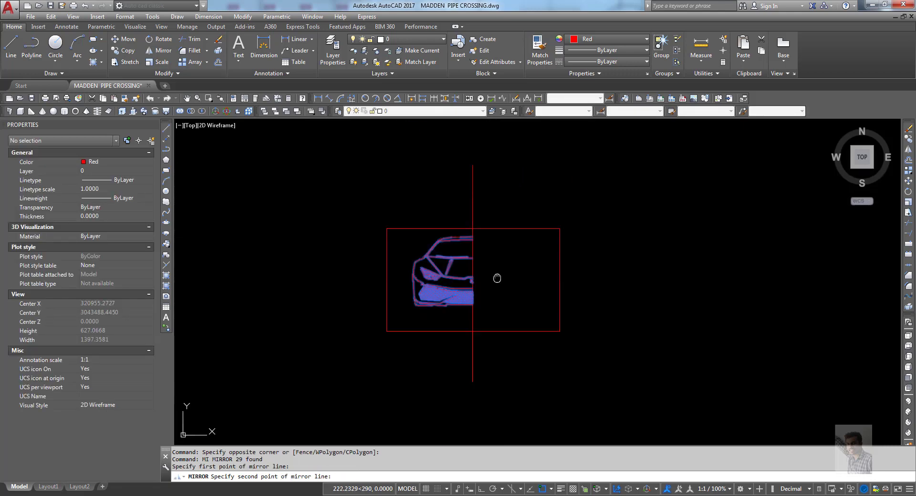
click(469, 190)
key(F8)
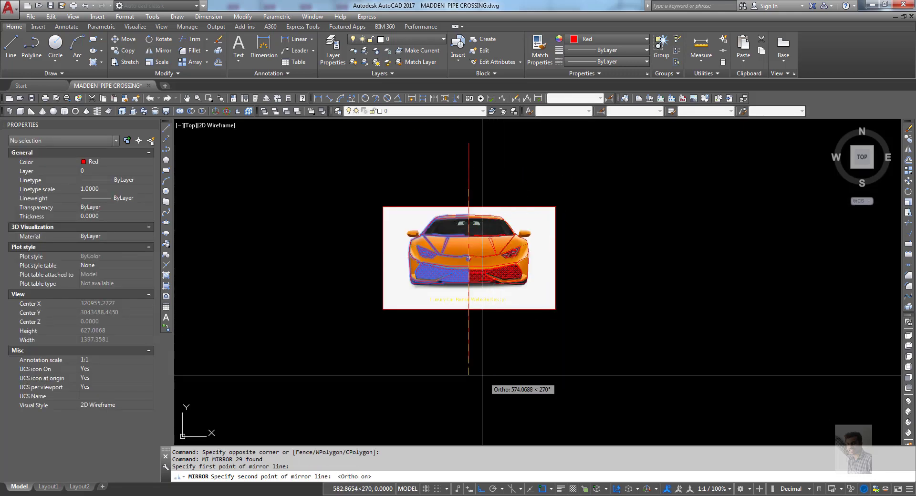
click(533, 357)
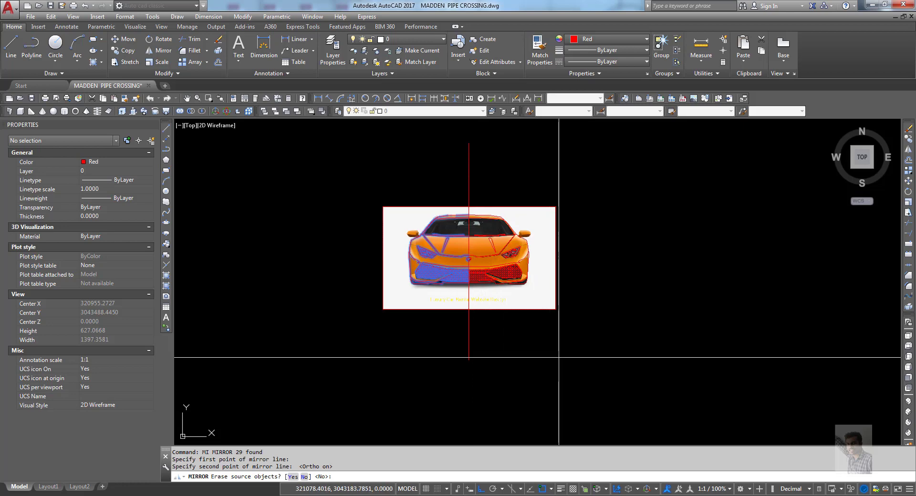
key(Return)
middle_drag(474, 265, 421, 314)
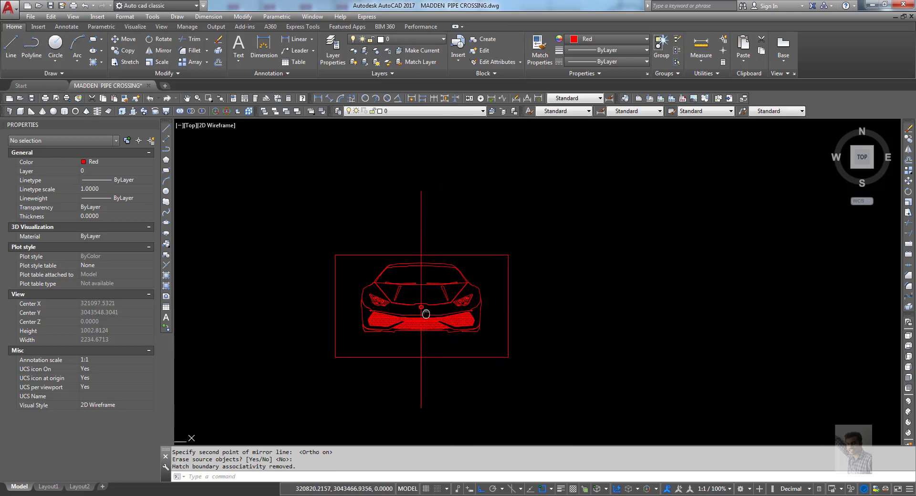
- Erase the vertical centre line
click(469, 370)
click(368, 390)
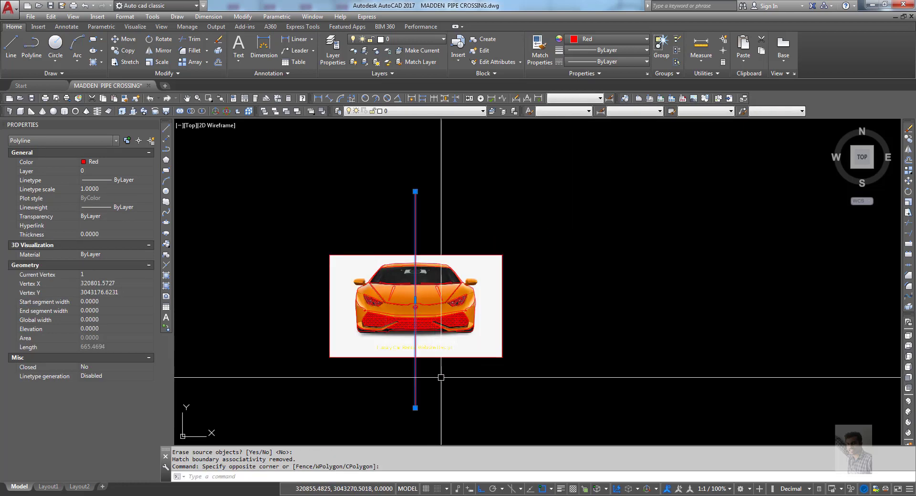
text(E)
key(Return)
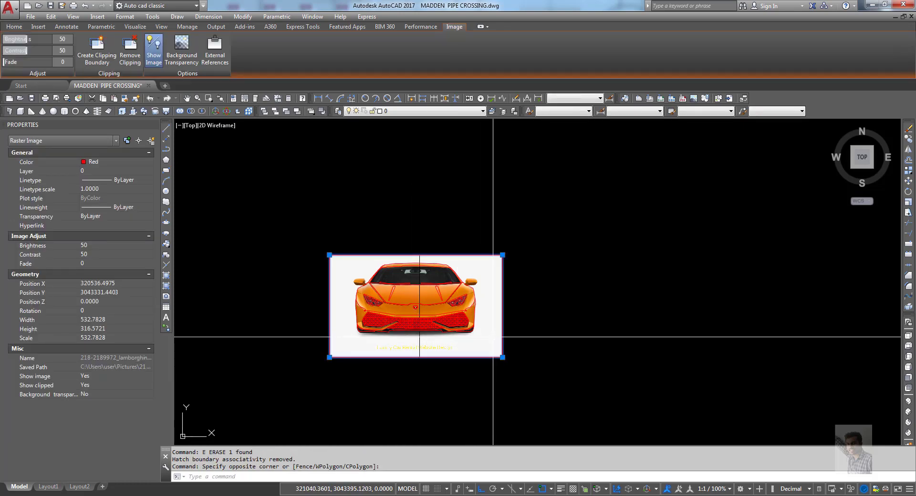
- Window-select the whole car drawing, then clear the selection
scroll(402, 305, up, 5)
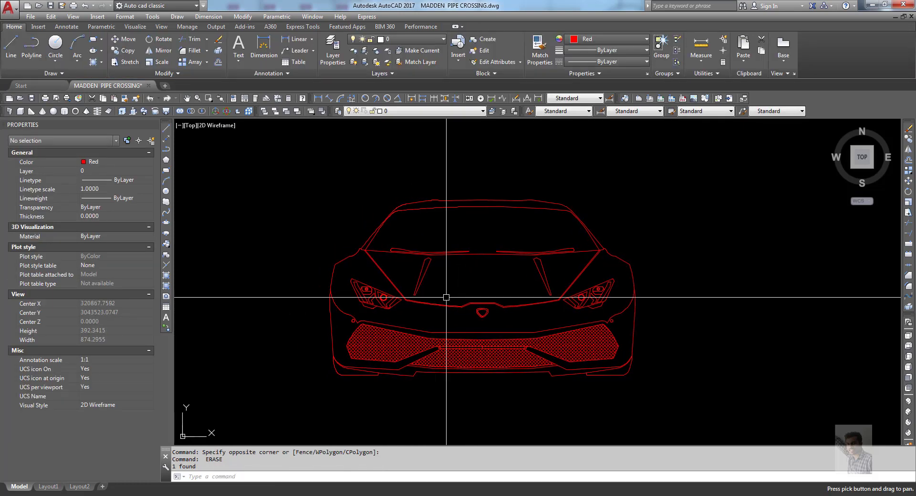
key(Escape)
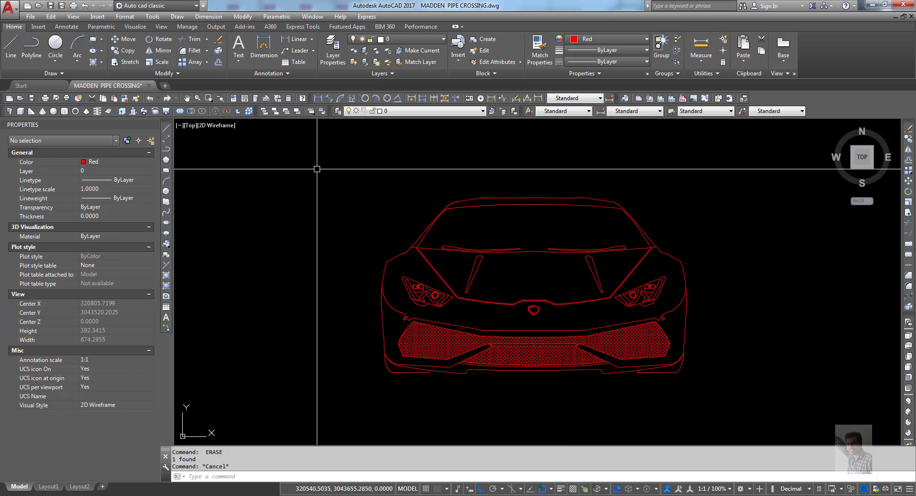
click(317, 169)
click(783, 412)
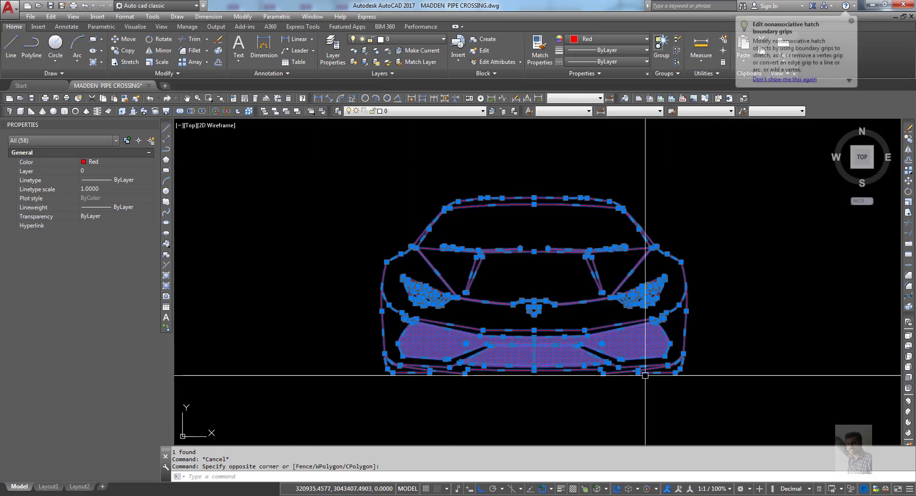
key(Escape)
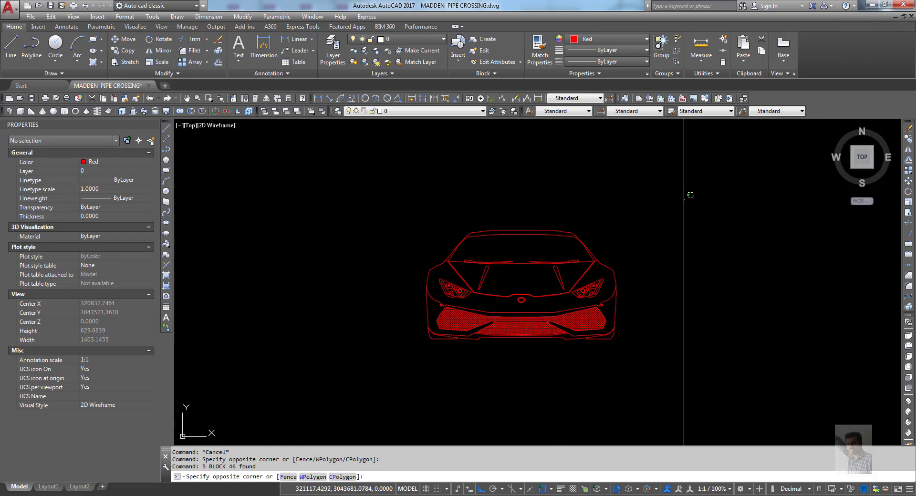
- Make all 46 car objects a block named LAMBORGHINI with its base point at the badge centre
click(695, 196)
click(353, 429)
text(b)
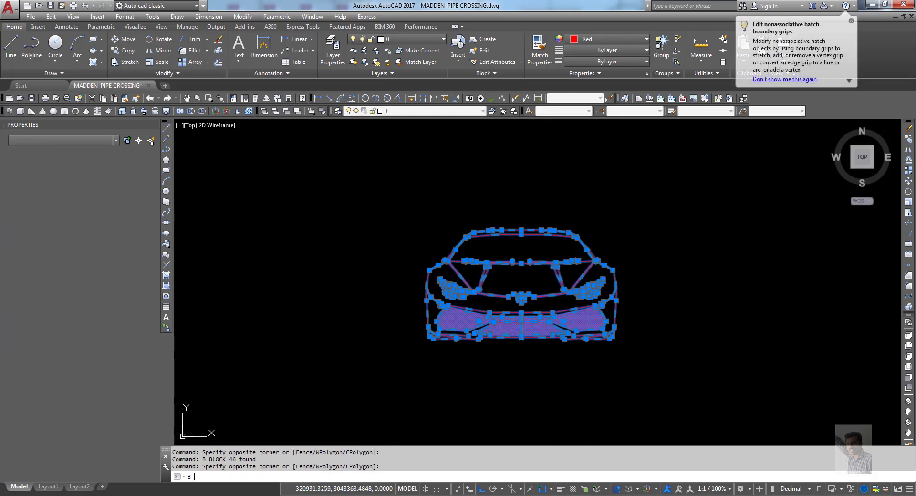
key(Return)
text(LAMBORGHINI)
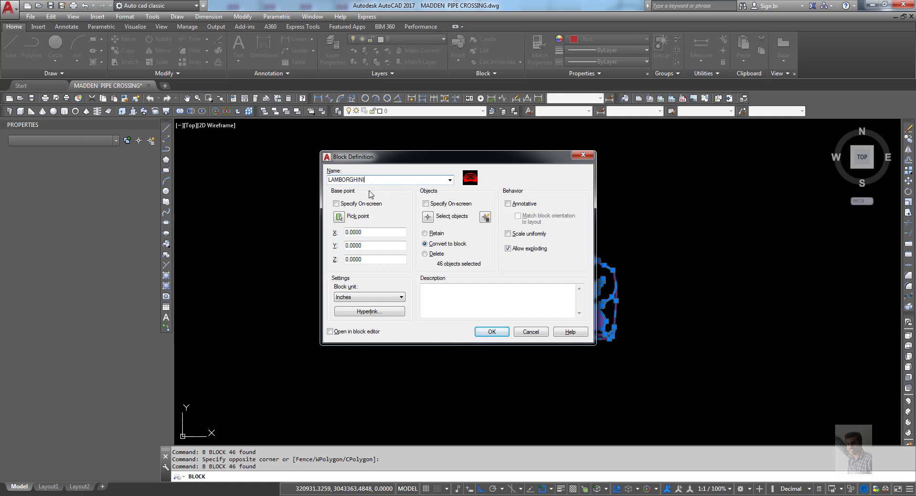
click(338, 217)
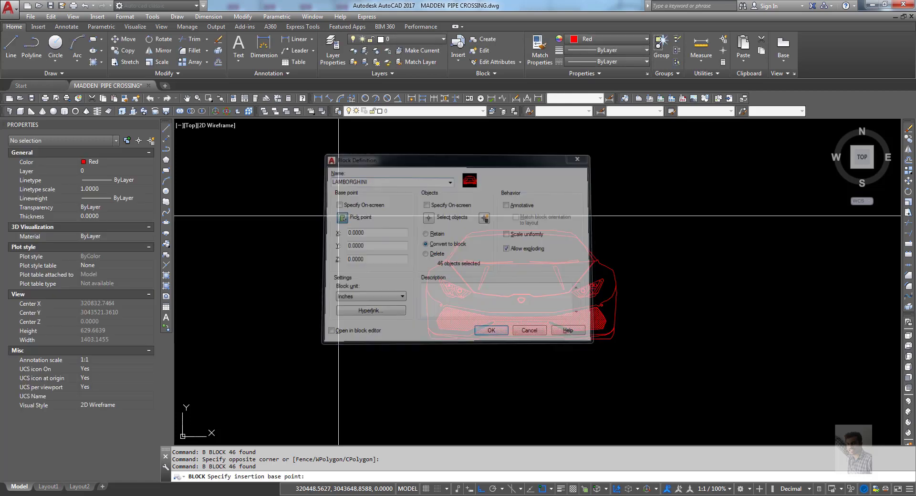
click(521, 277)
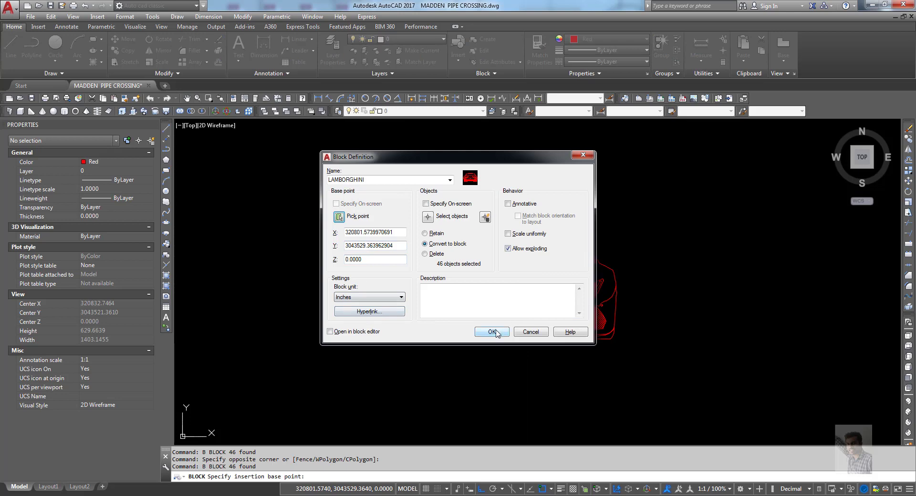
click(492, 331)
click(536, 263)
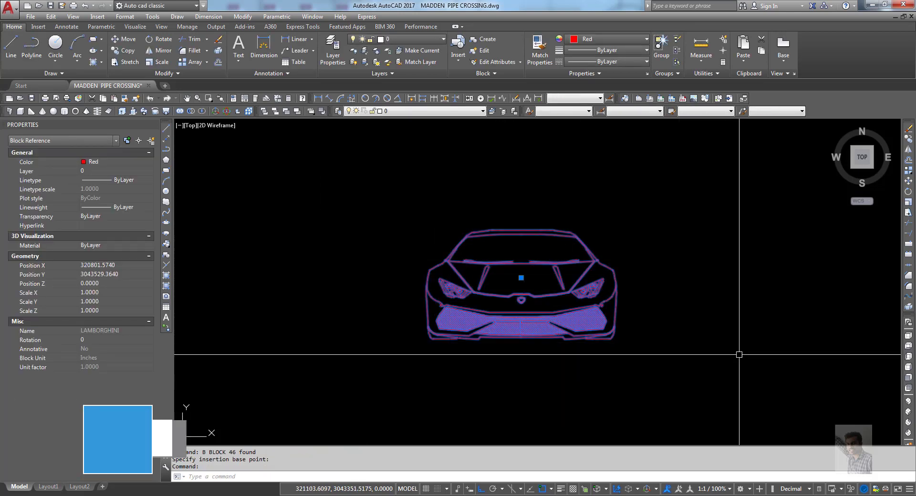
scroll(633, 323, up, 1)
scroll(613, 327, up, 2)
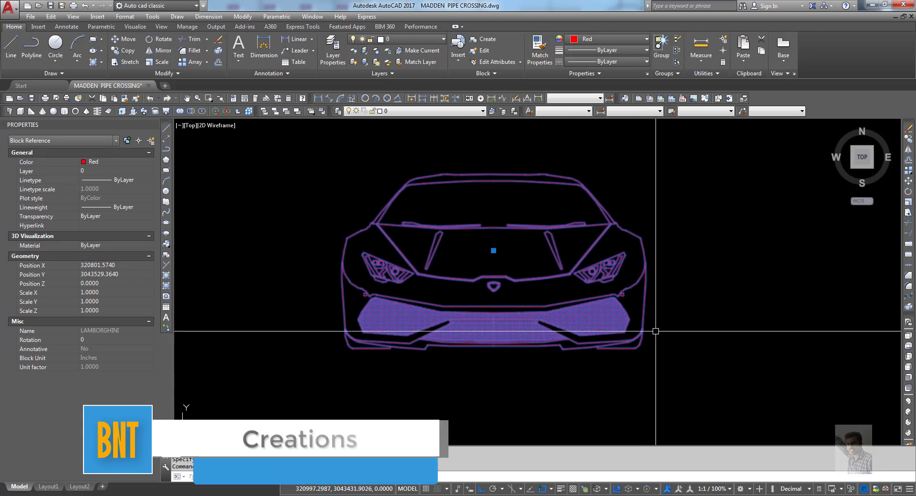